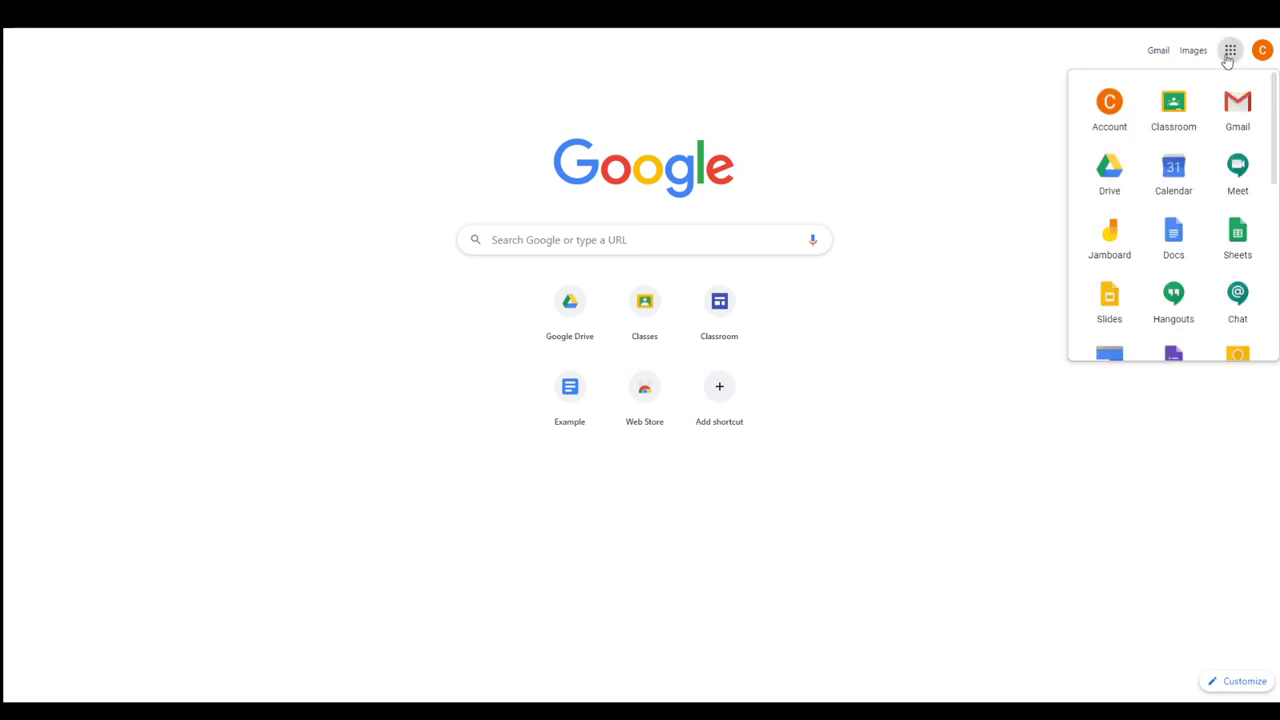
- Open Google Drive and create a folder in My Drive named Technology followed by a mobile phone emoji
{"action": "left_click", "coordinate": [1109, 168]}
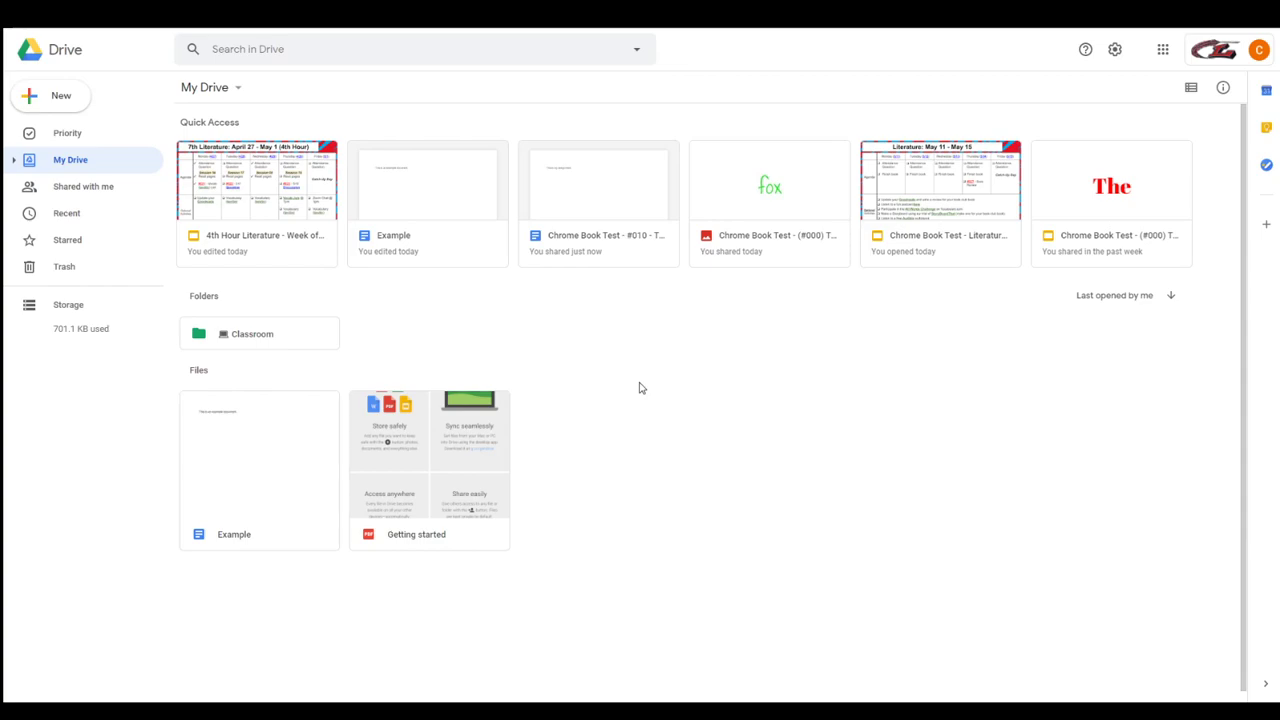
{"action": "left_click", "coordinate": [53, 104]}
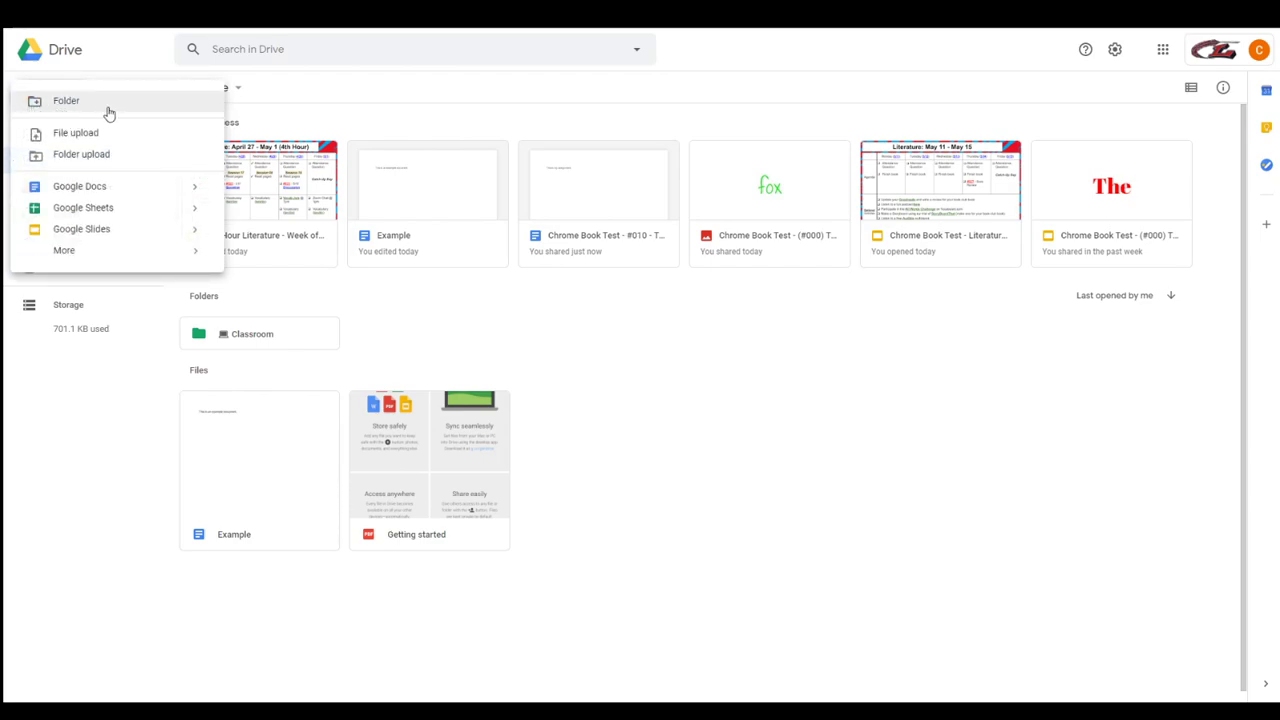
{"action": "left_click", "coordinate": [643, 397]}
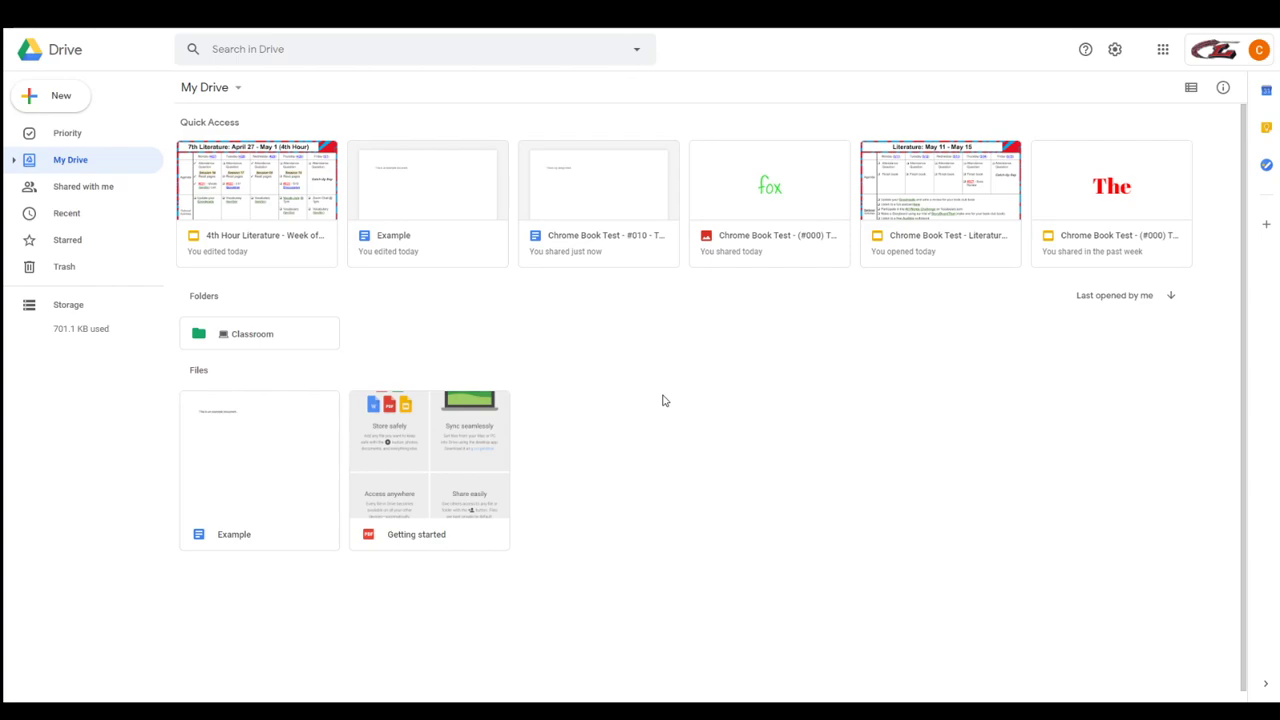
{"action": "right_click", "coordinate": [662, 400]}
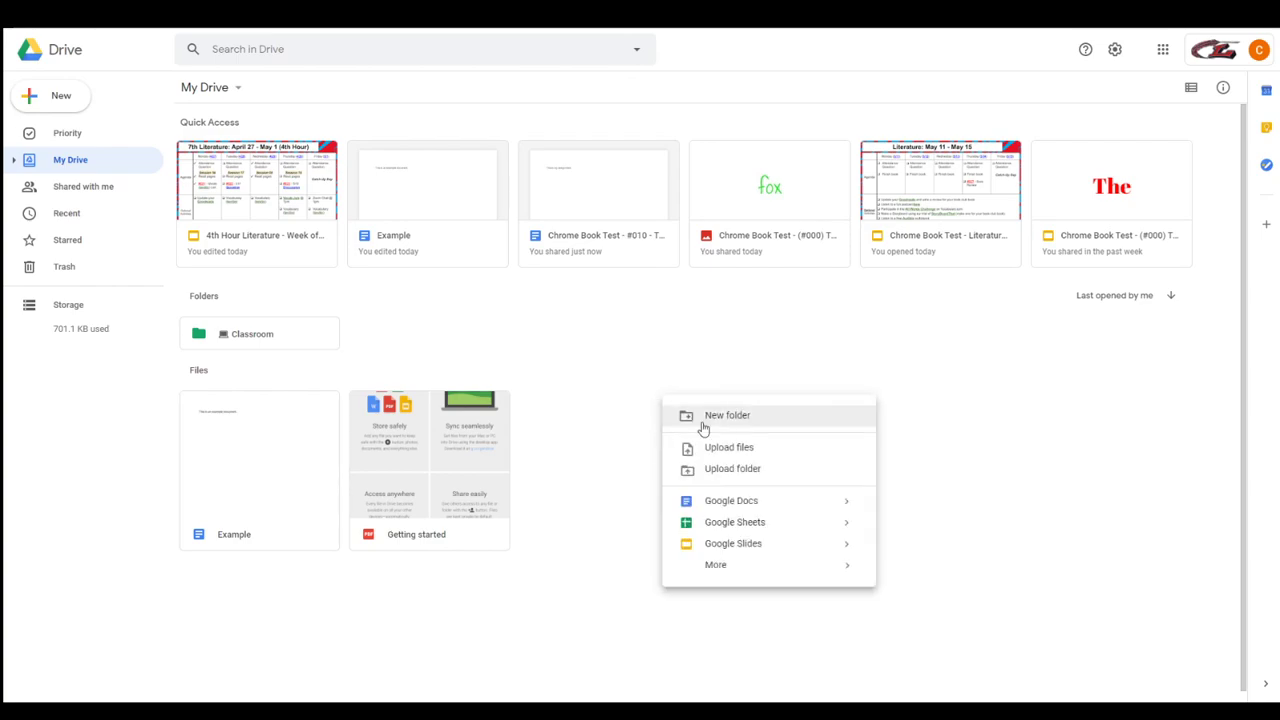
{"action": "left_click", "coordinate": [755, 428]}
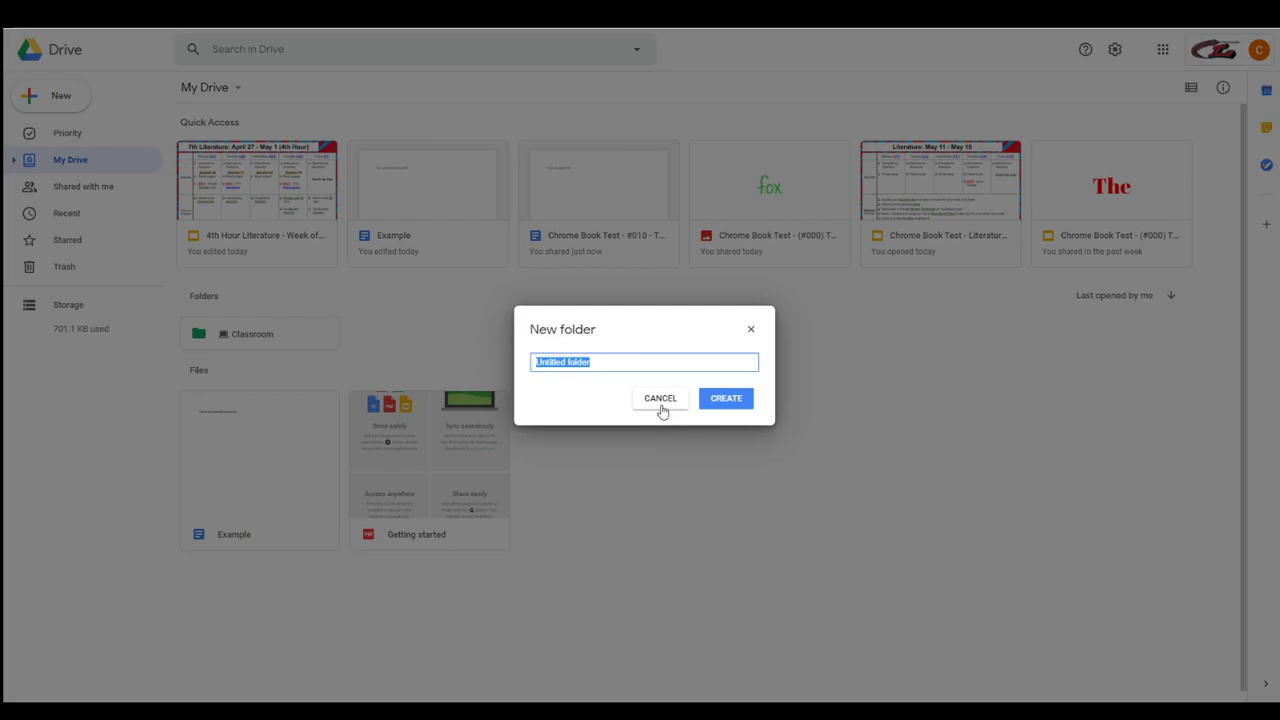
{"action": "type", "text": "Technology"}
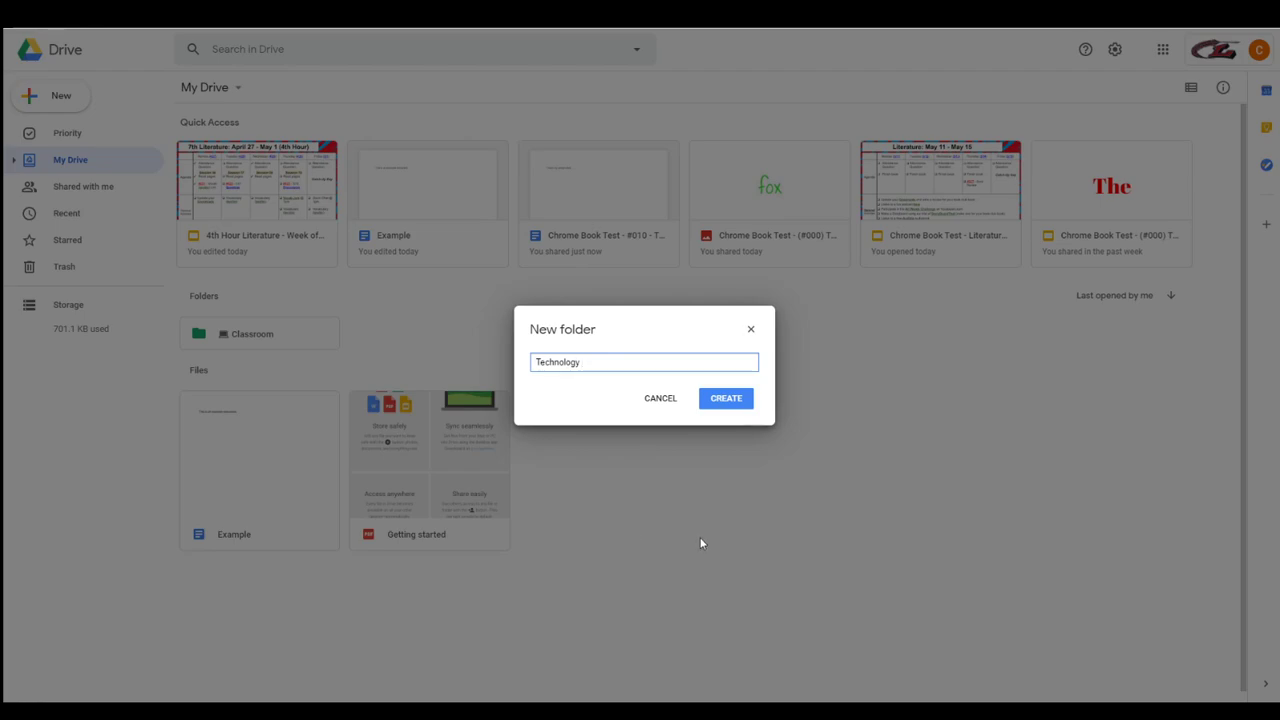
{"action": "left_click", "coordinate": [790, 470]}
{"action": "left_click", "coordinate": [729, 400]}
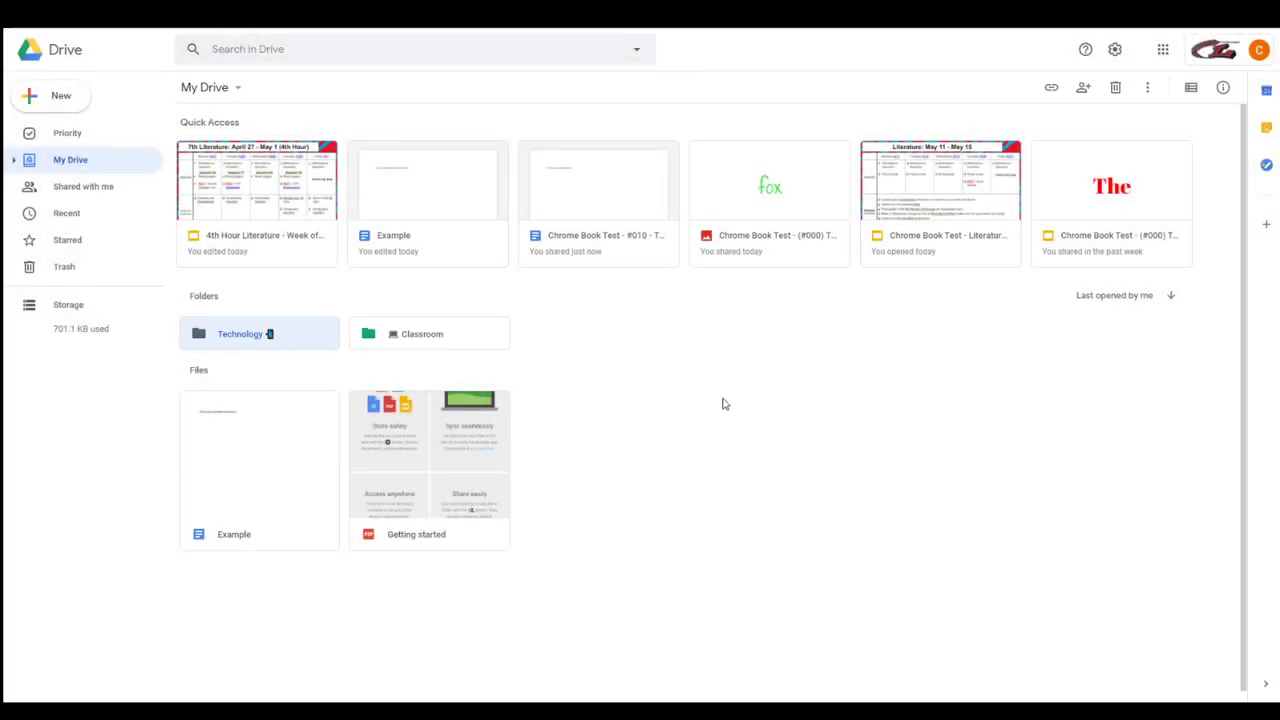
- Rename the Technology folder as Tech 2020, keeping the phone emoji at the end of the name
{"action": "right_click", "coordinate": [250, 338]}
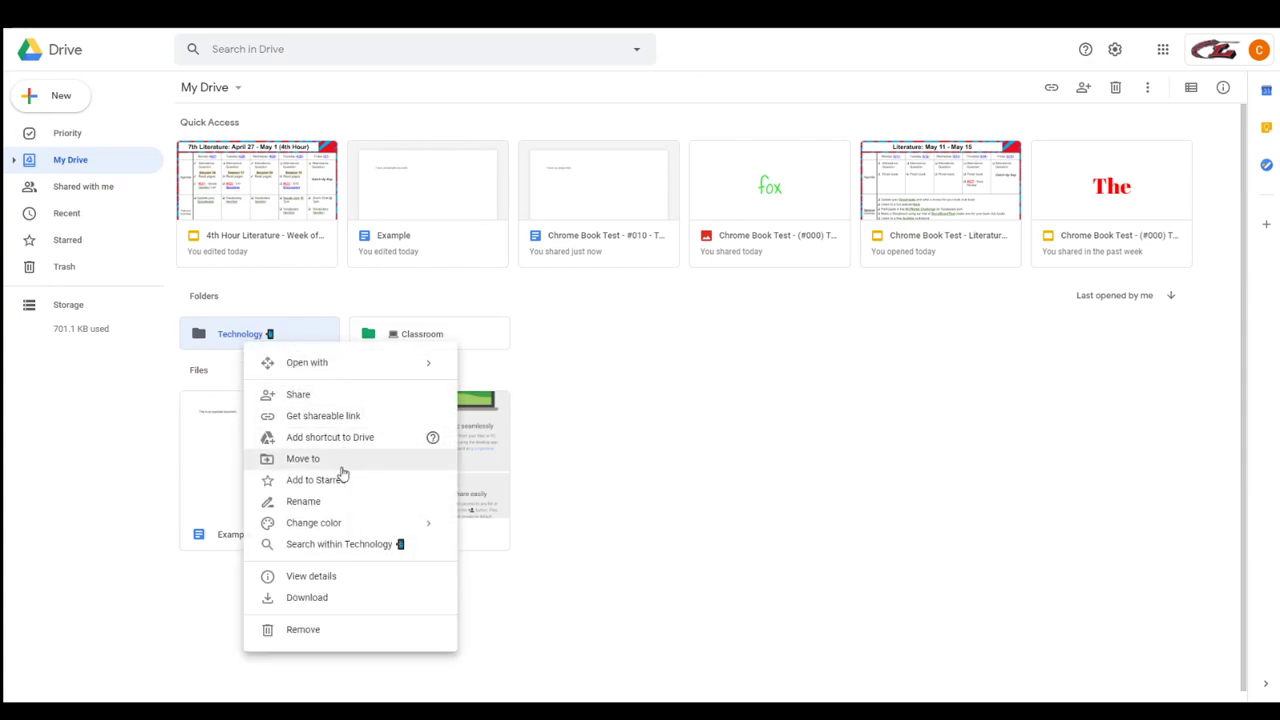
{"action": "left_click", "coordinate": [337, 506]}
{"action": "left_click", "coordinate": [580, 362]}
{"action": "key", "text": "BackSpace"}
{"action": "key", "text": "BackSpace"}
{"action": "key", "text": "BackSpace"}
{"action": "key", "text": "BackSpace"}
{"action": "key", "text": "BackSpace"}
{"action": "key", "text": "BackSpace"}
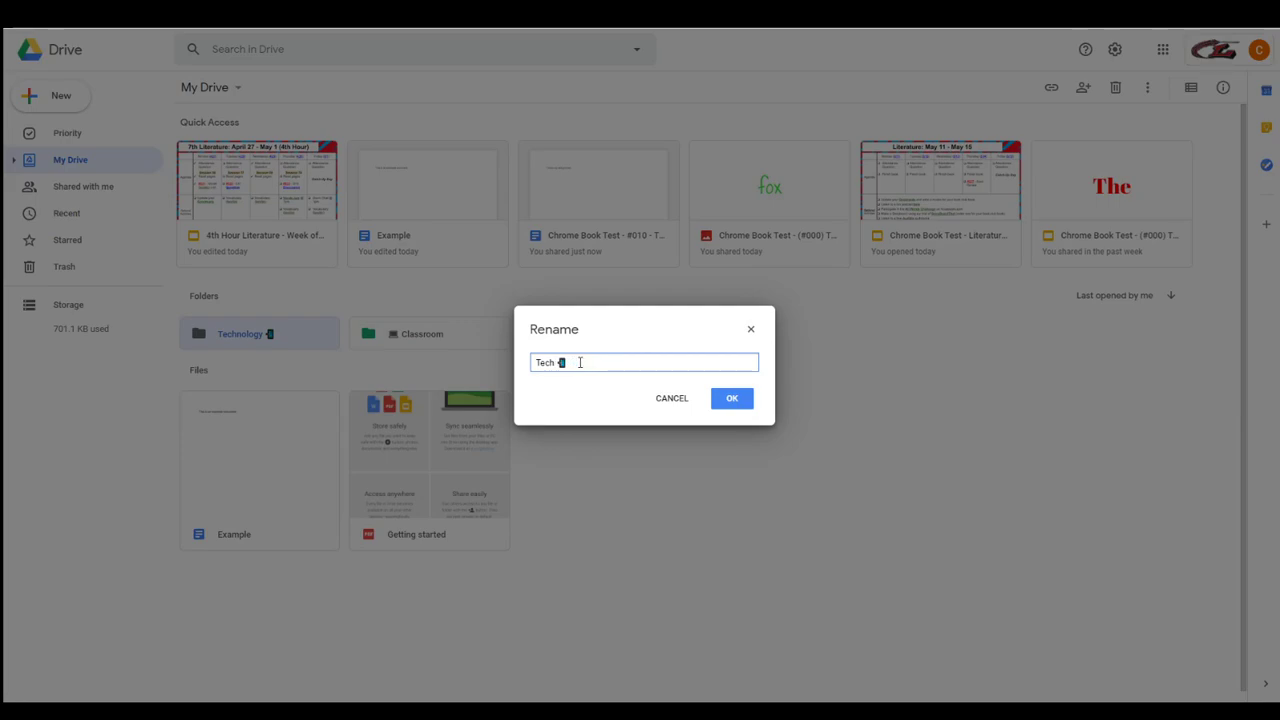
{"action": "type", "text": "2020"}
{"action": "left_click", "coordinate": [735, 400]}
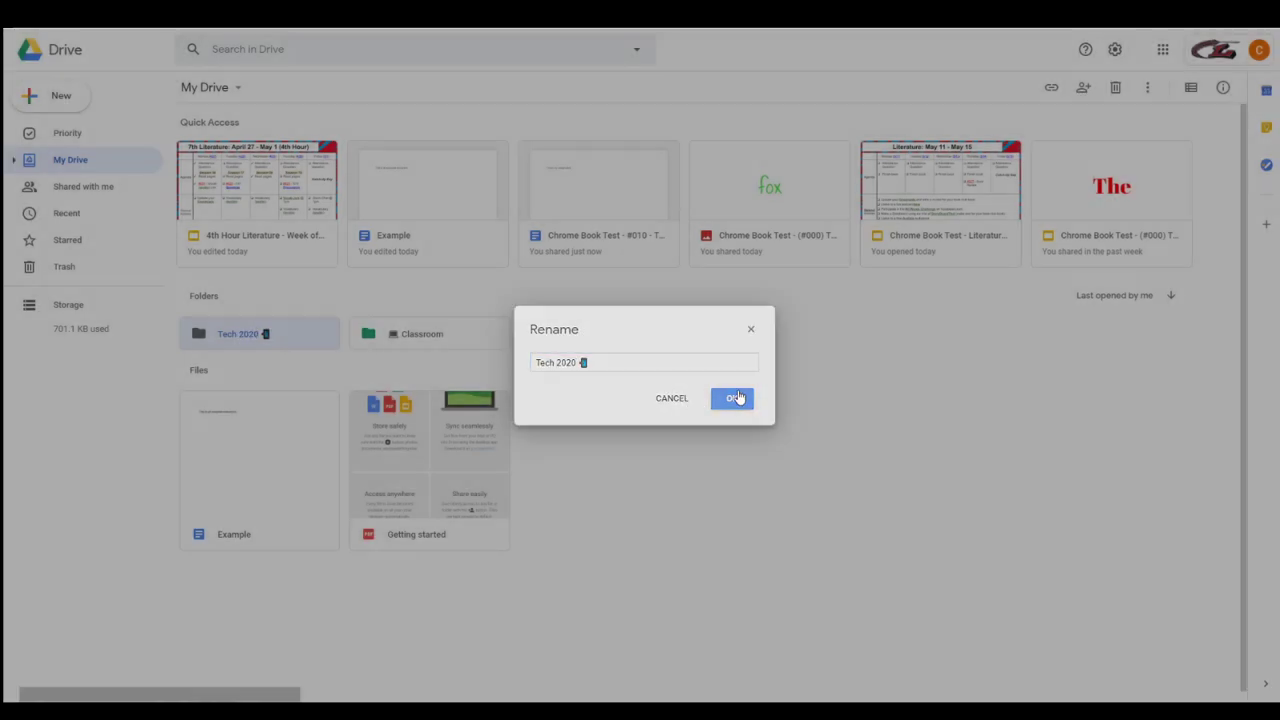
- Try purple and then green as the color of the Tech 2020 folder
{"action": "right_click", "coordinate": [218, 341]}
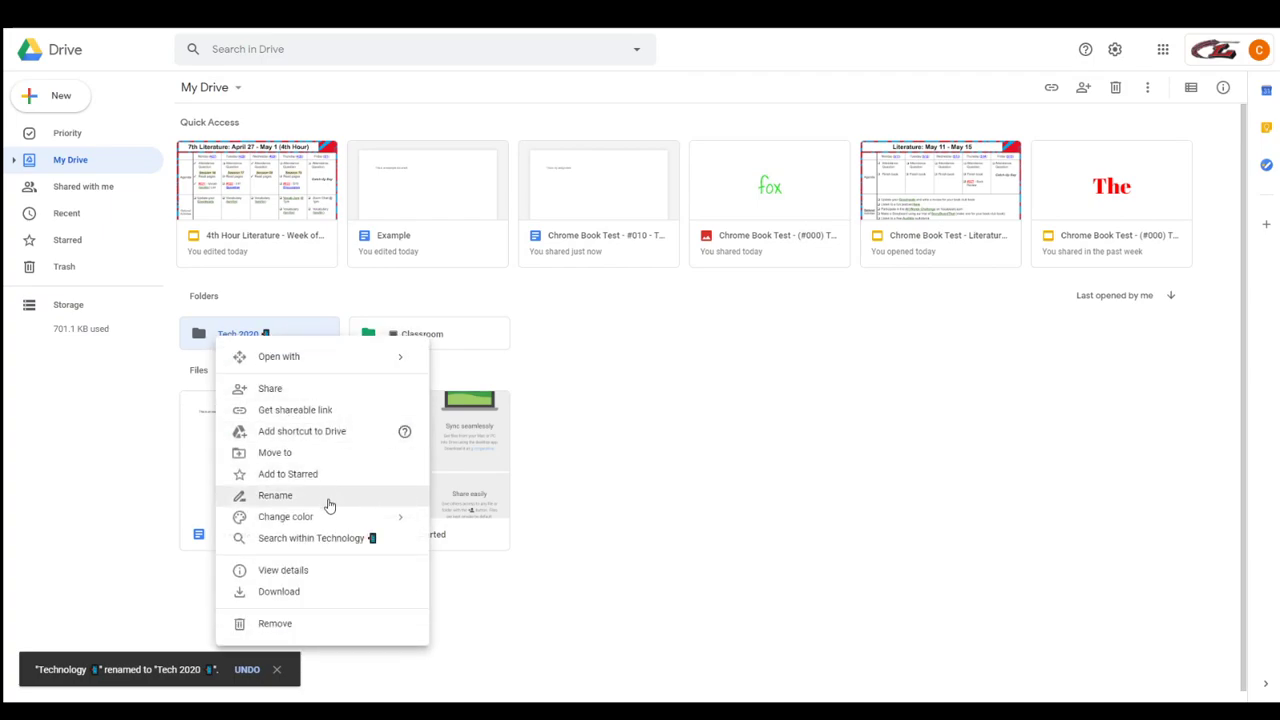
{"action": "mouse_move", "coordinate": [329, 522]}
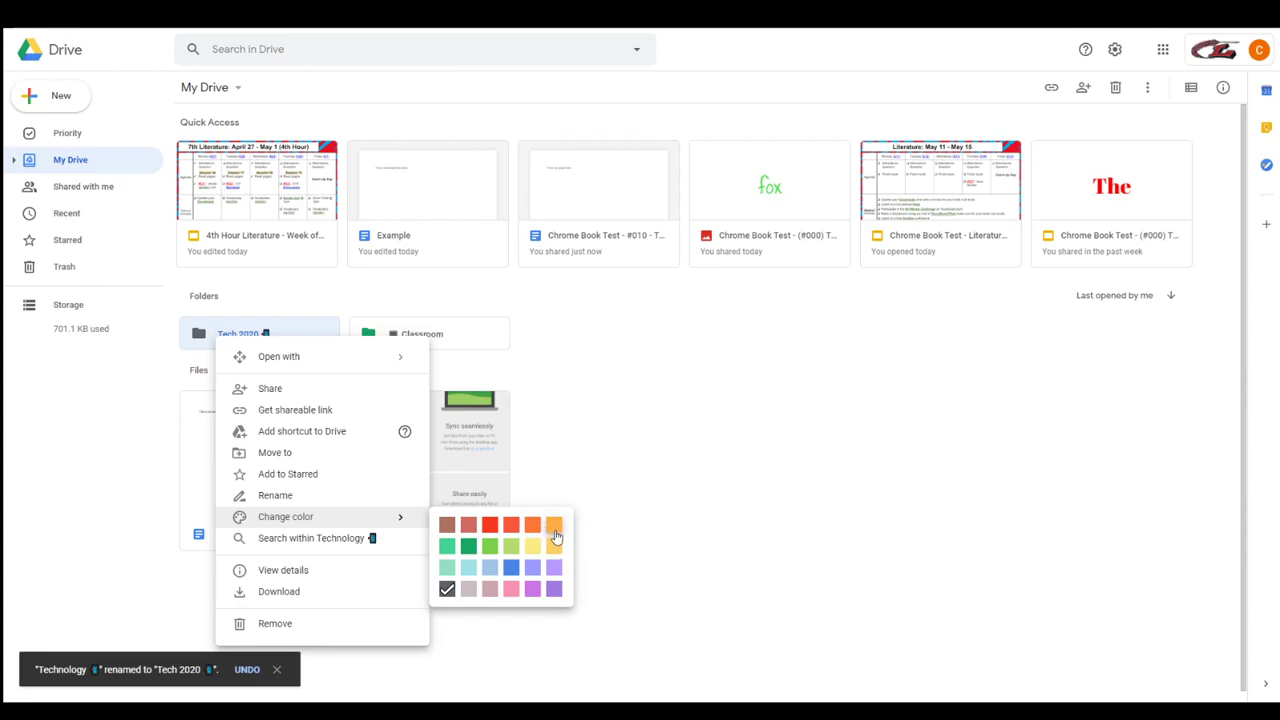
{"action": "left_click", "coordinate": [556, 590]}
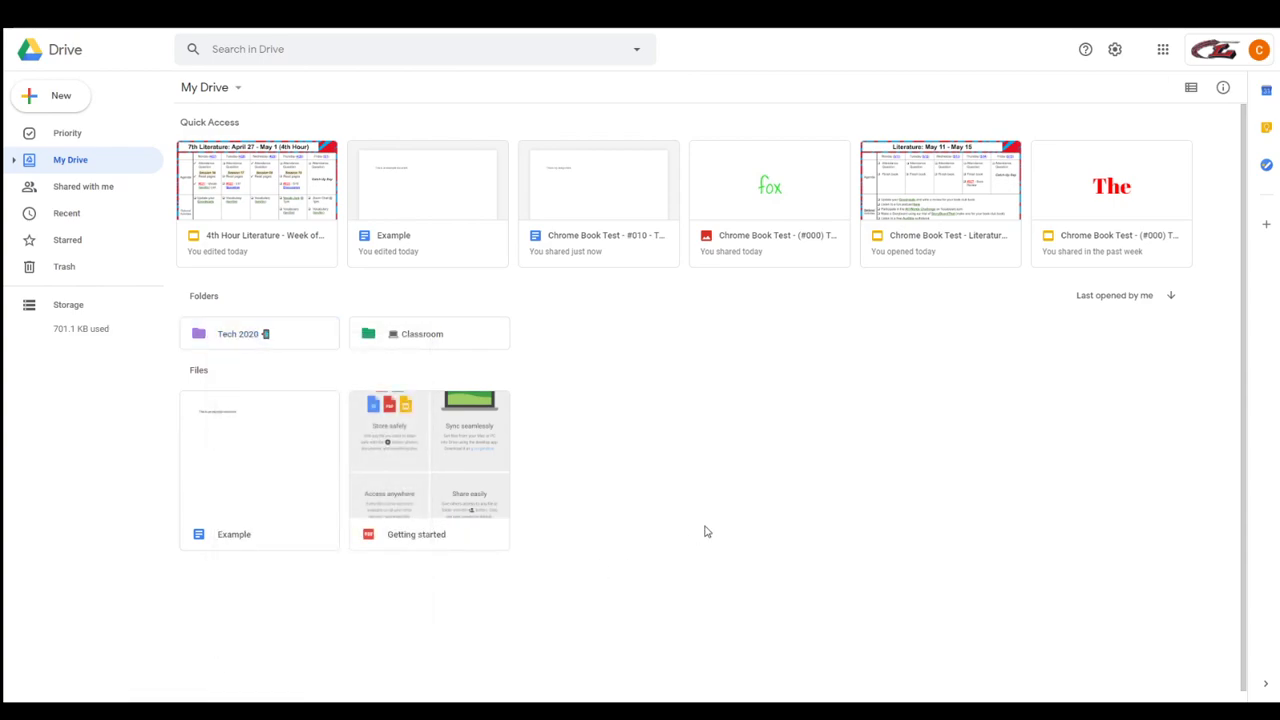
{"action": "right_click", "coordinate": [203, 344]}
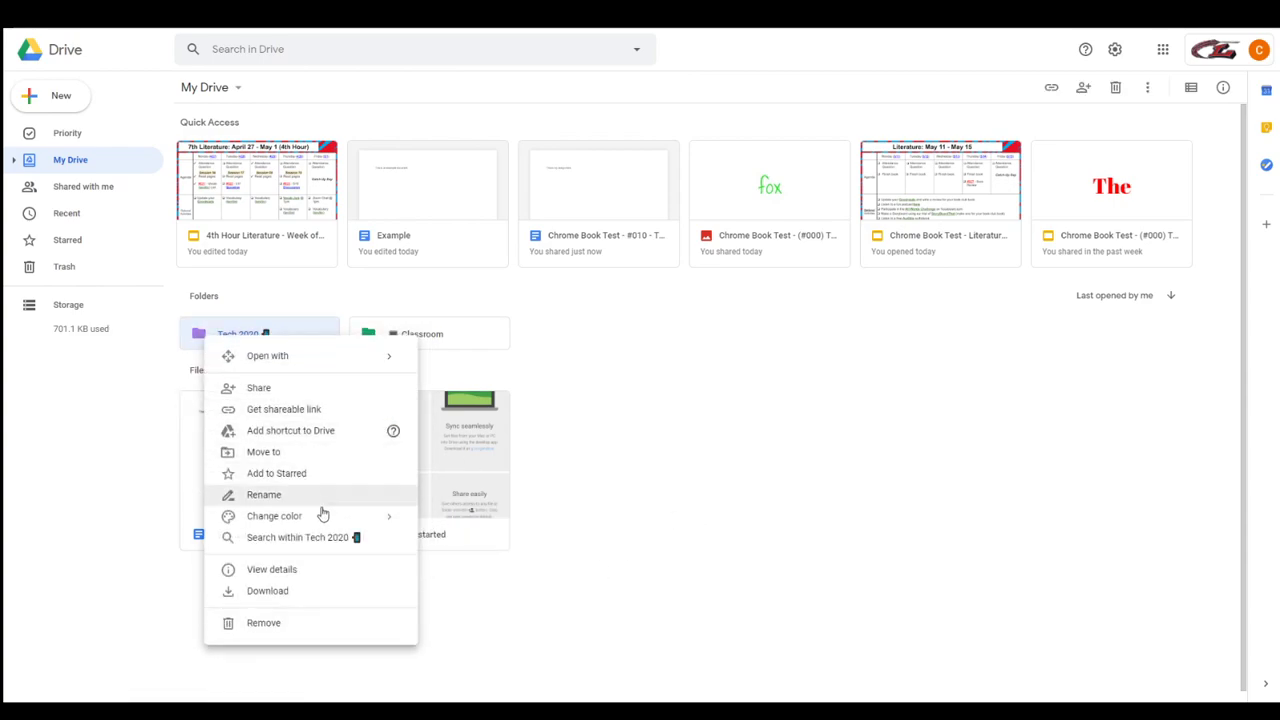
{"action": "mouse_move", "coordinate": [323, 516]}
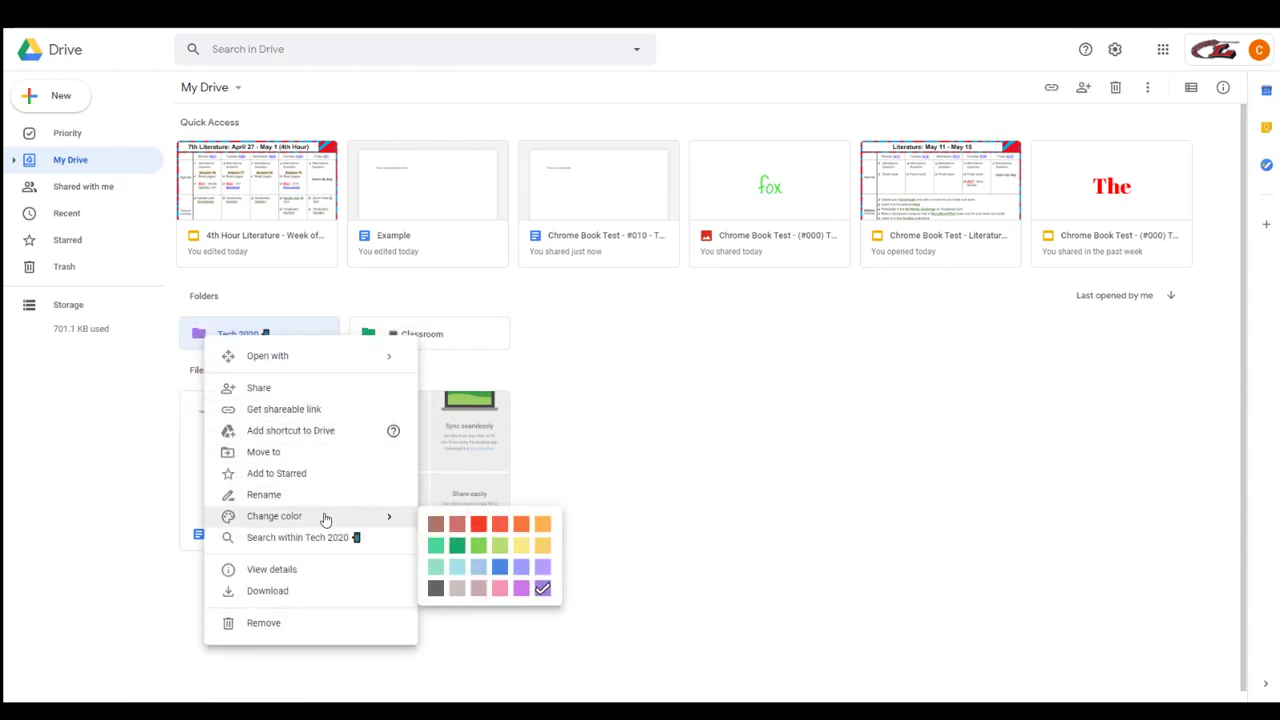
{"action": "left_click", "coordinate": [478, 545]}
- Change the Tech 2020 folder's color to the pinkish purple
{"action": "right_click", "coordinate": [243, 344]}
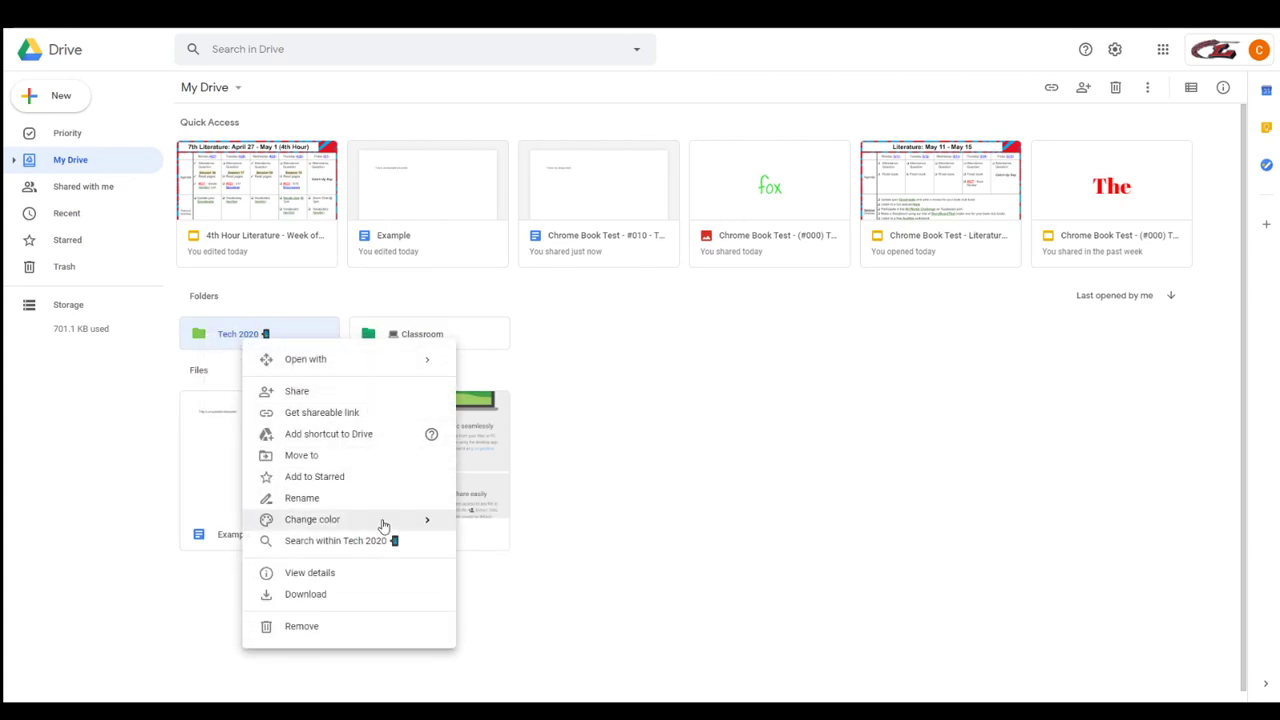
{"action": "mouse_move", "coordinate": [389, 523]}
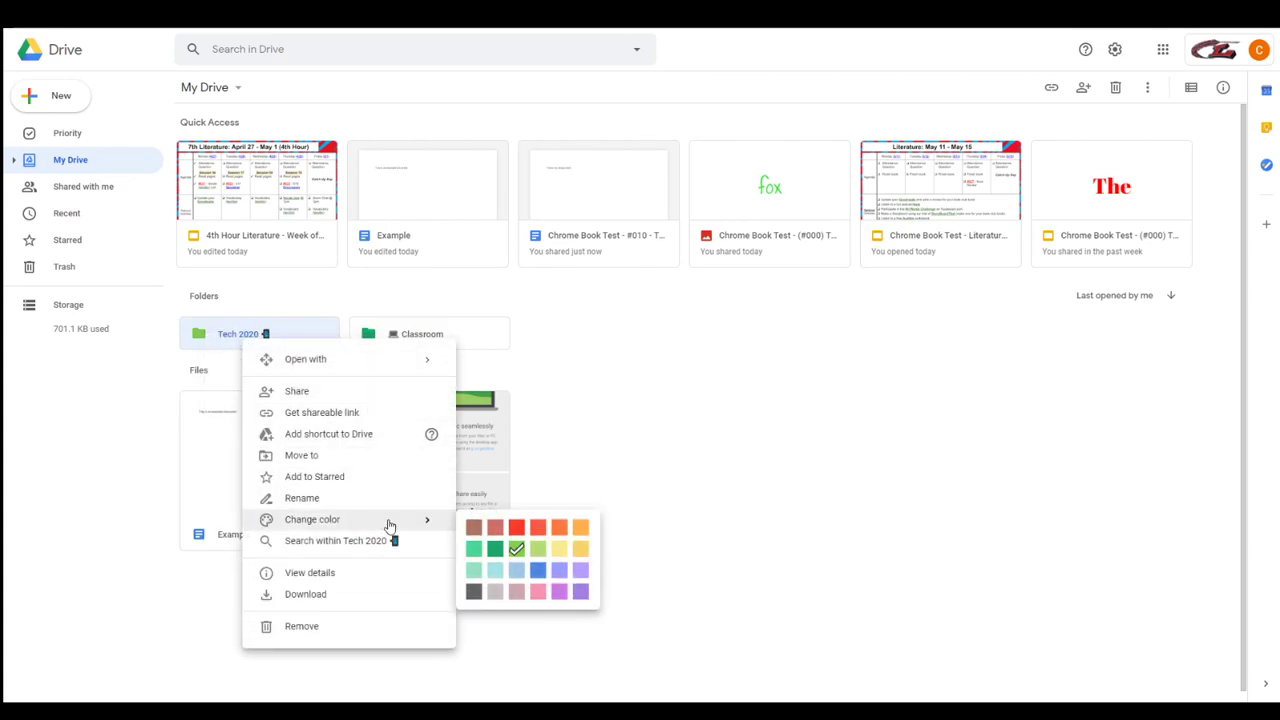
{"action": "left_click", "coordinate": [560, 592]}
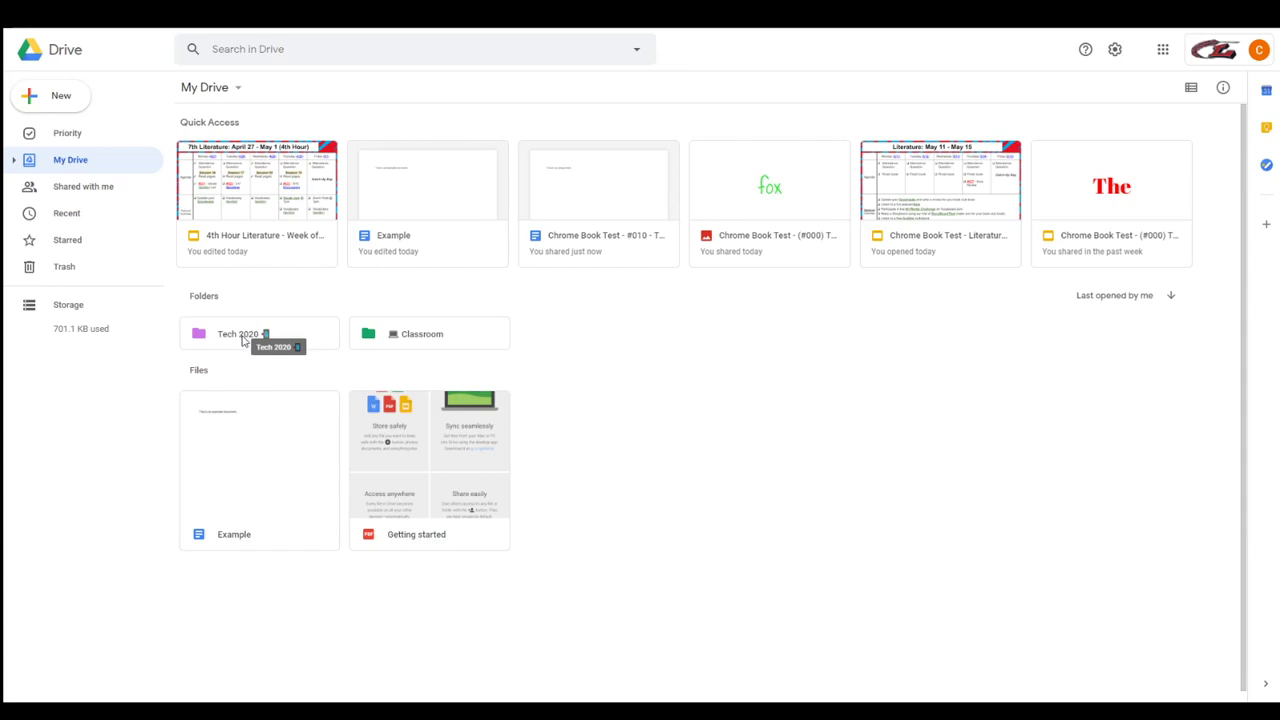
{"action": "left_click", "coordinate": [55, 95]}
{"action": "left_click", "coordinate": [64, 104]}
{"action": "left_click", "coordinate": [655, 400]}
{"action": "right_click", "coordinate": [771, 393]}
{"action": "left_click", "coordinate": [1186, 357]}
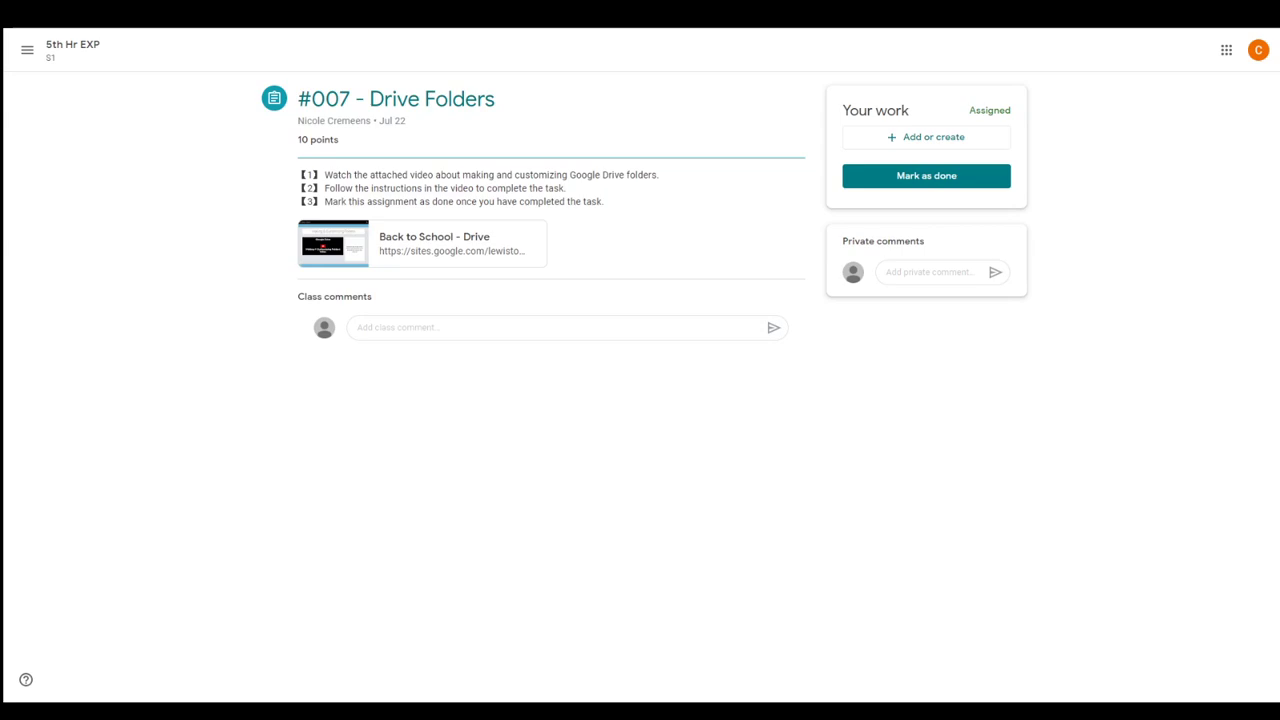
- In Google Classroom, upload the image Annotation 2020-07-24 135558.png to the #007 - Drive Folders assignment and turn it in
{"action": "left_click", "coordinate": [925, 143]}
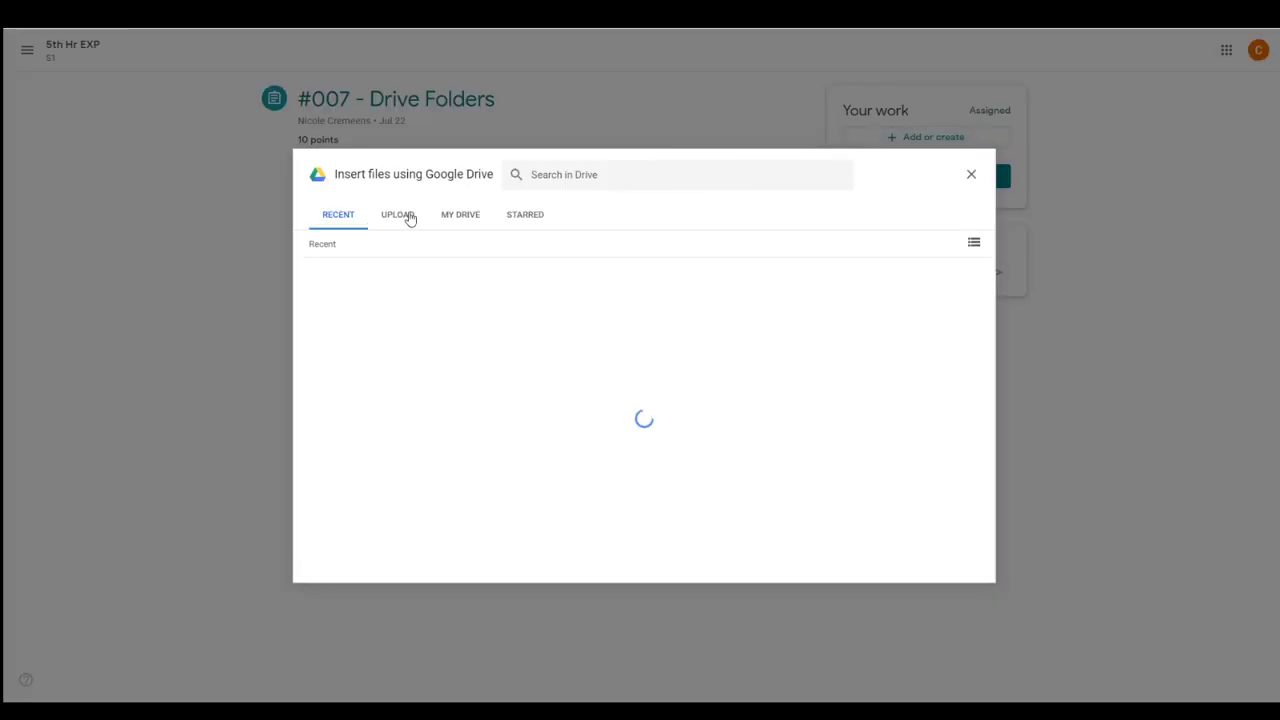
{"action": "left_click", "coordinate": [405, 216]}
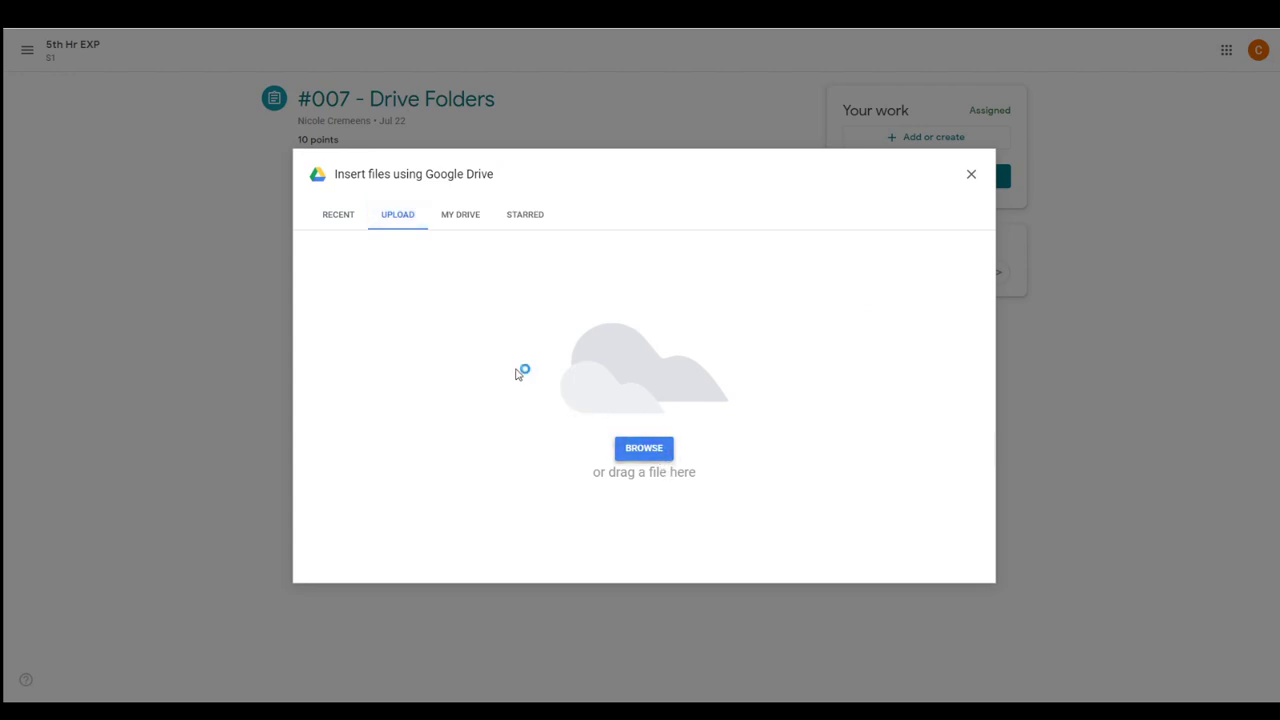
{"action": "double_click", "coordinate": [406, 282]}
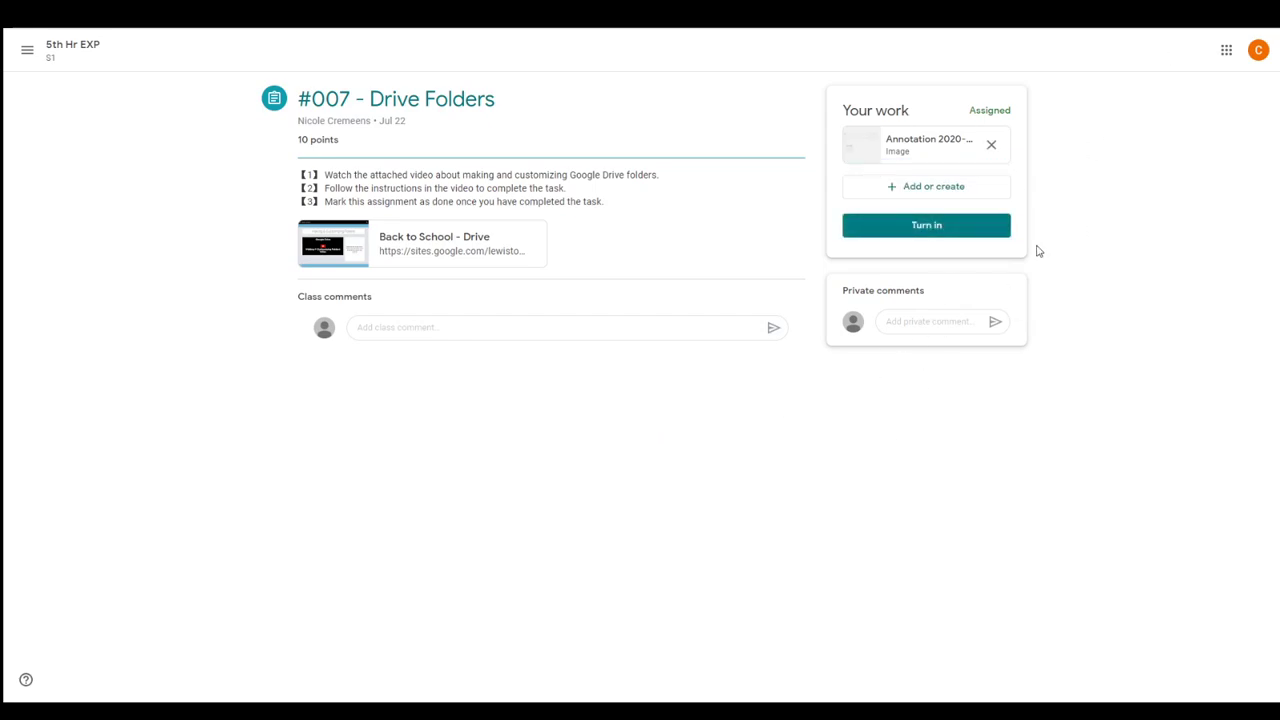
{"action": "left_click", "coordinate": [926, 229]}
{"action": "left_click", "coordinate": [757, 413]}
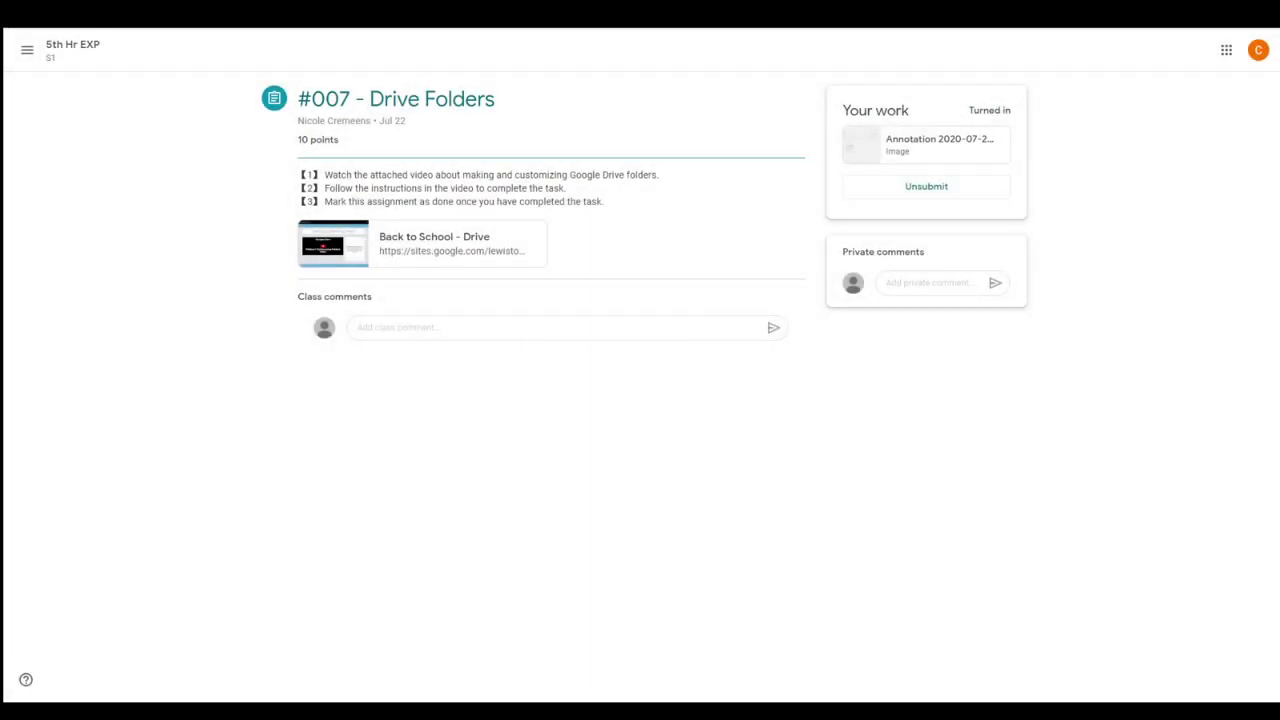
- Preview the image attached to the turned-in #007 - Drive Folders assignment, and close the preview
{"action": "left_click", "coordinate": [903, 152]}
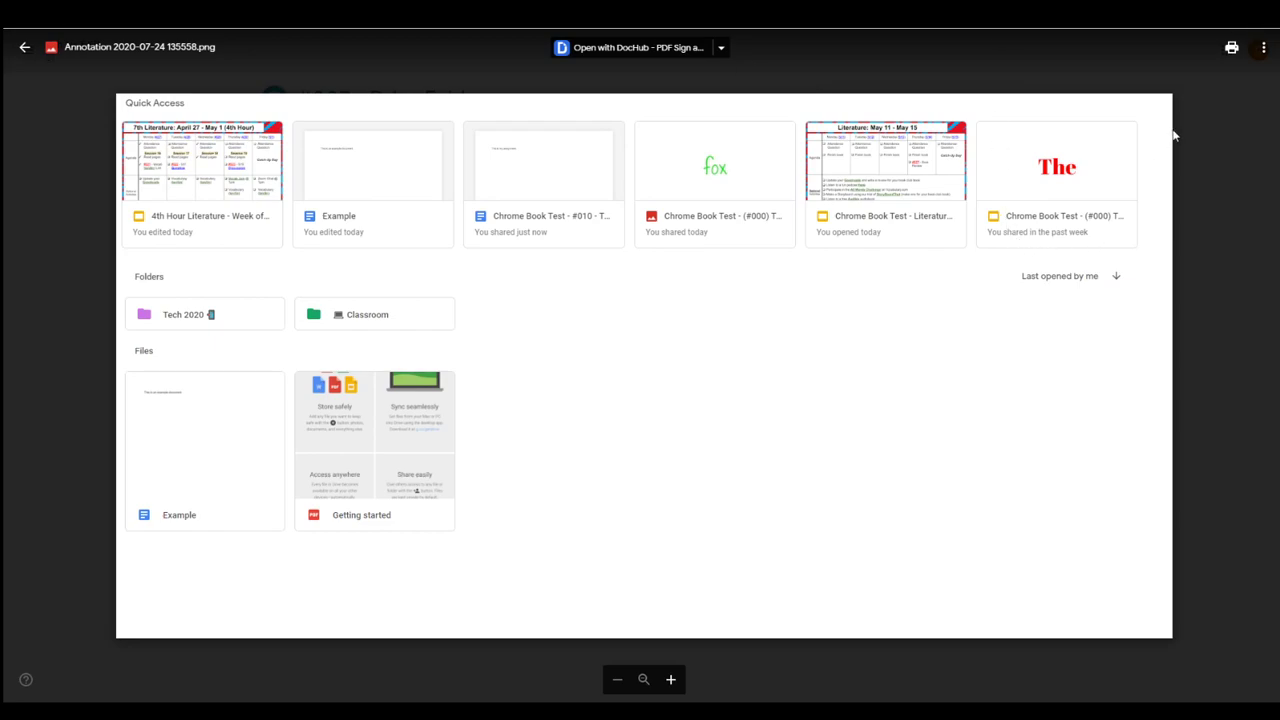
{"action": "left_click", "coordinate": [25, 47]}
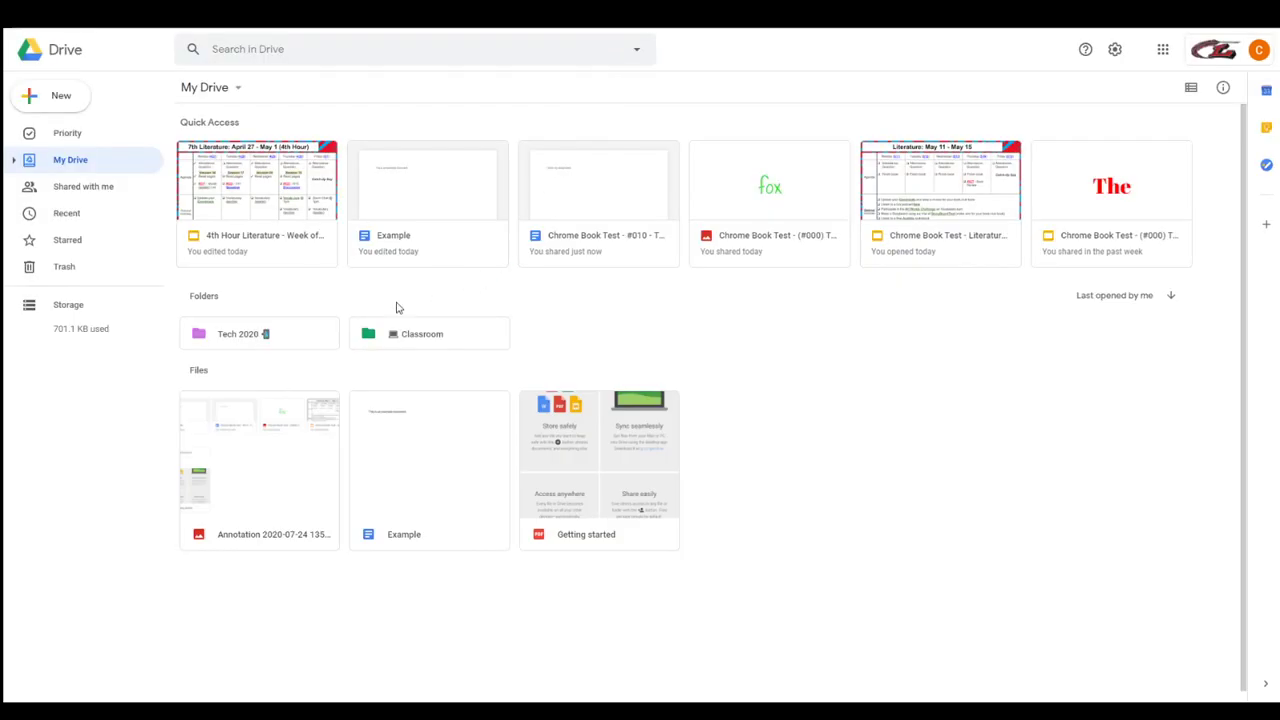
- Switch to Google Drive and remove the Tech 2020 folder from My Drive
{"action": "right_click", "coordinate": [284, 343]}
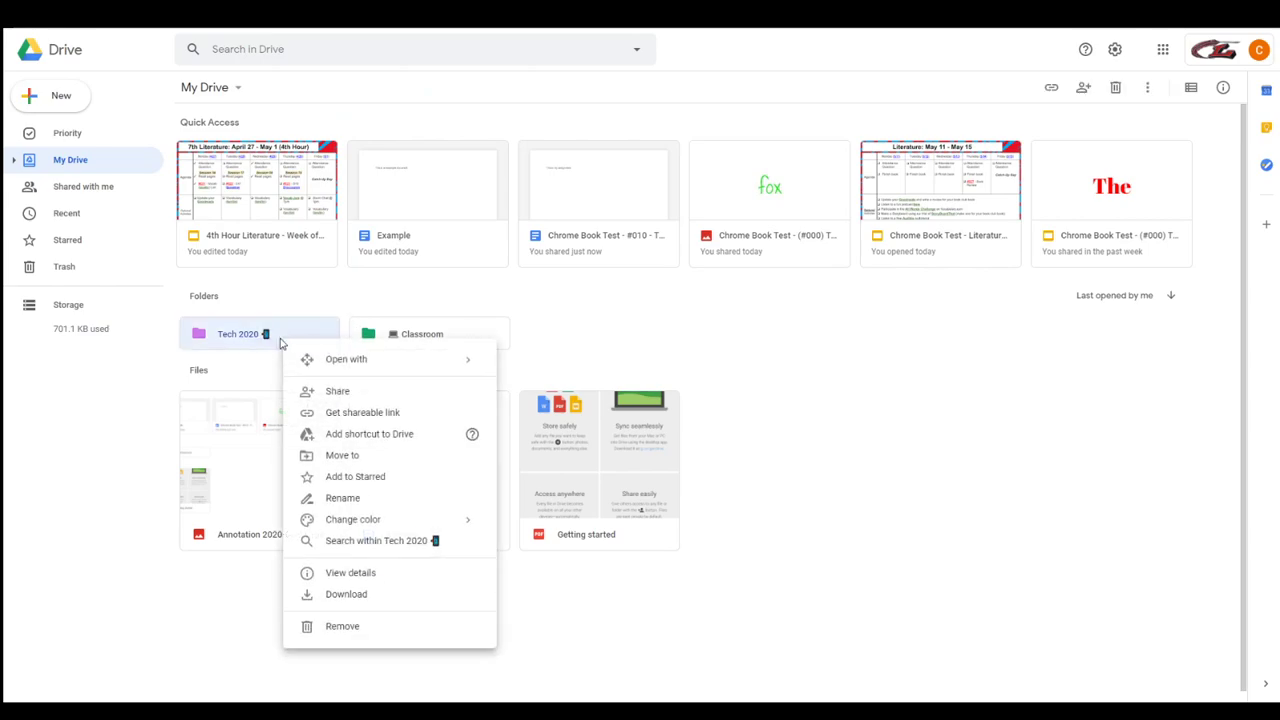
{"action": "left_click", "coordinate": [366, 625]}
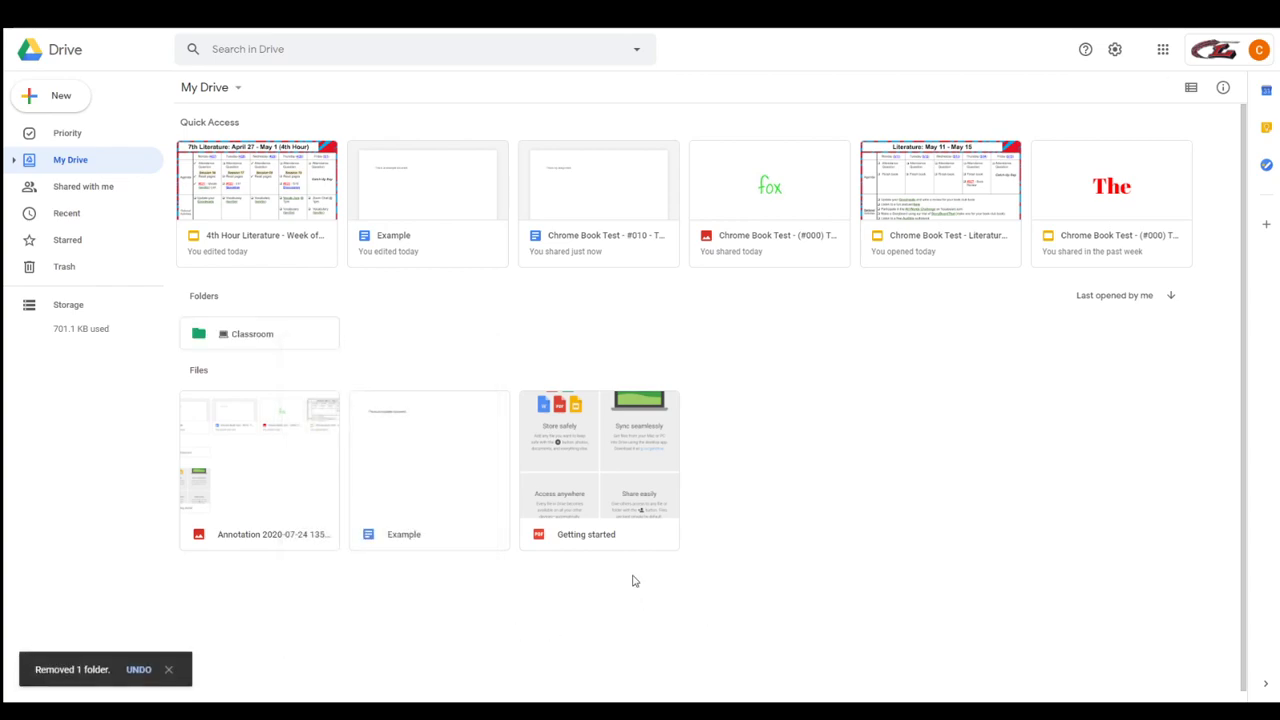